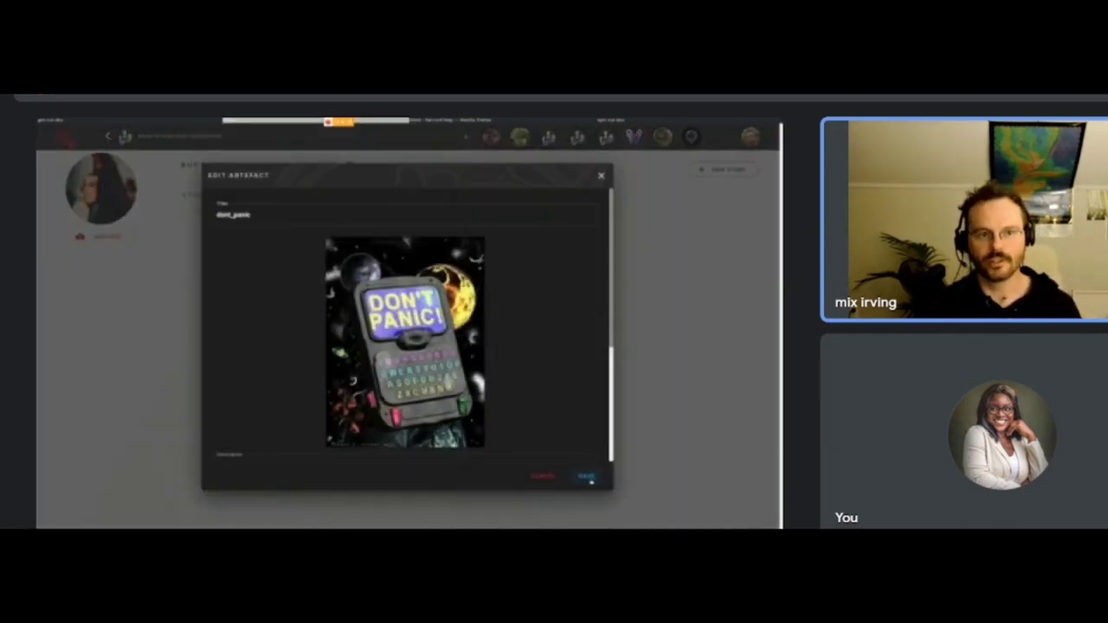
- Save the dont_panic image artefact to the new story
{"action": "left_click", "coordinate": [588, 477]}
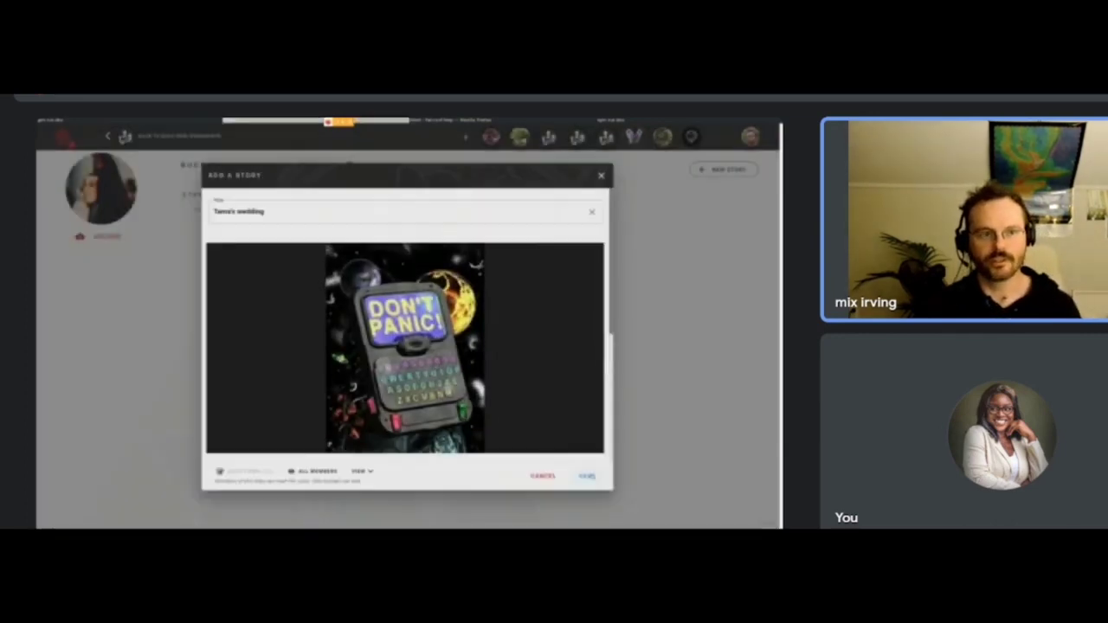
{"action": "scroll", "coordinate": [568, 372], "scroll_direction": "down", "scroll_amount": 2}
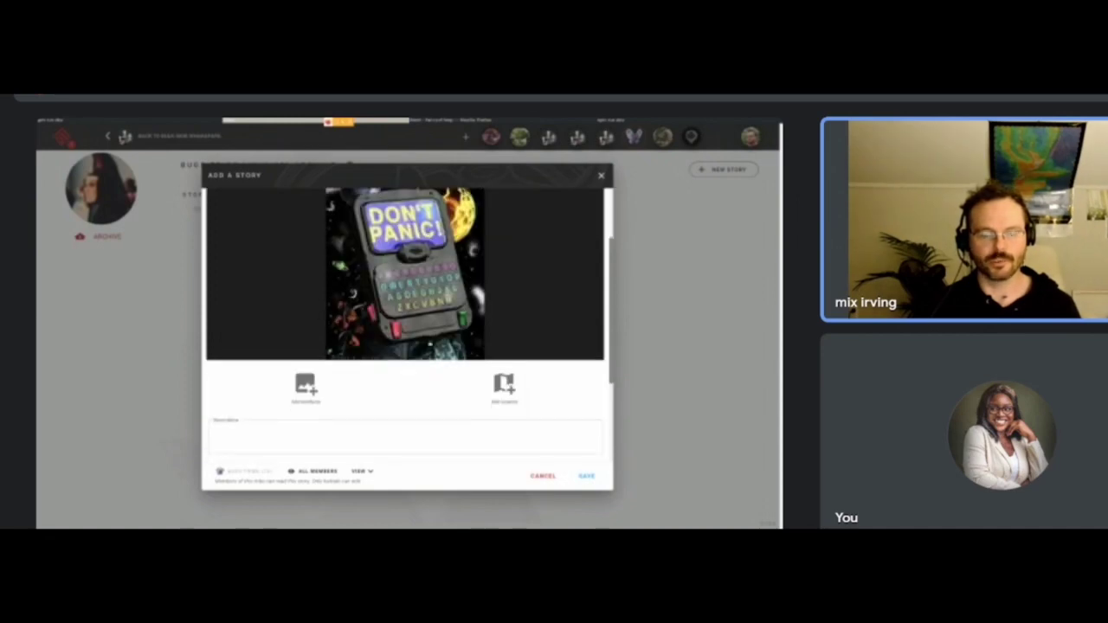
{"action": "scroll", "coordinate": [514, 353], "scroll_direction": "down", "scroll_amount": 2}
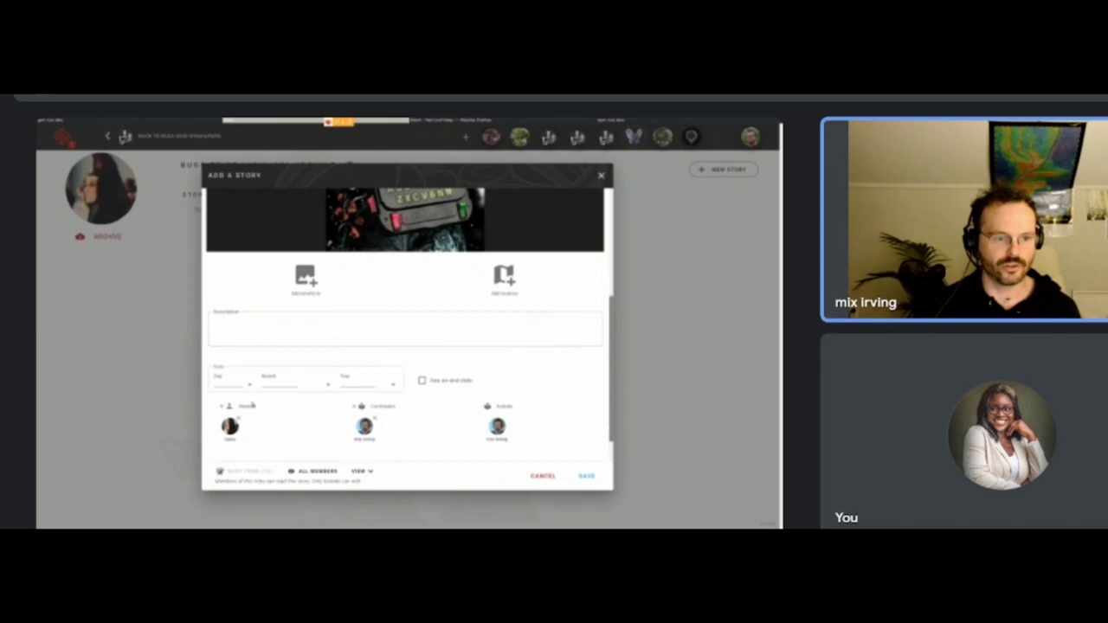
- Try to add another person to the story's mentions by searching for a profile
{"action": "left_click", "coordinate": [246, 407]}
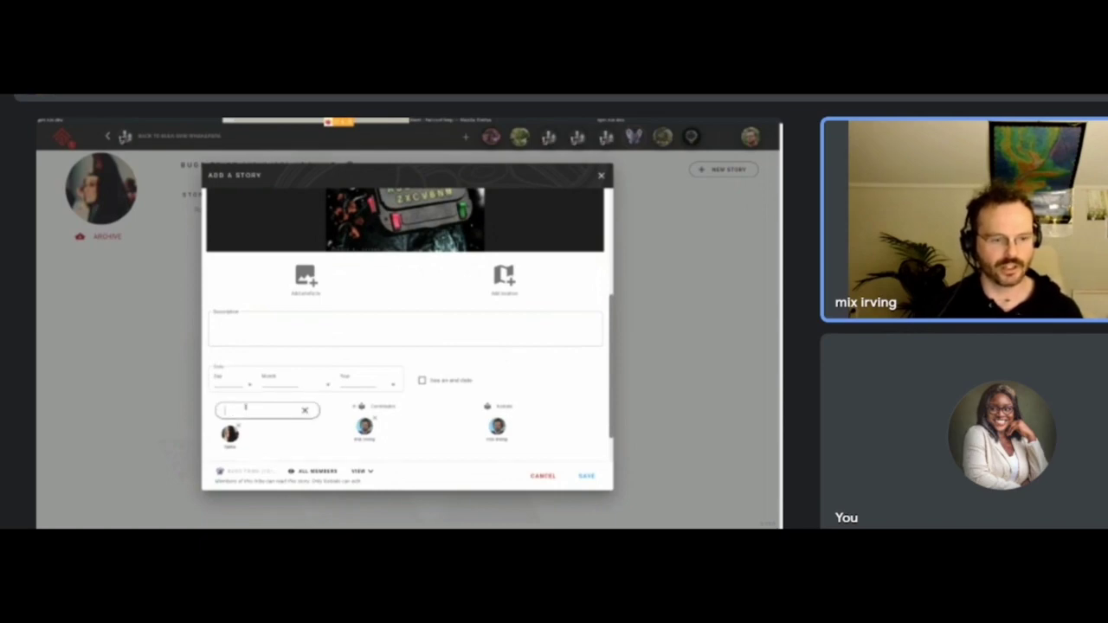
{"action": "type", "text": "47"}
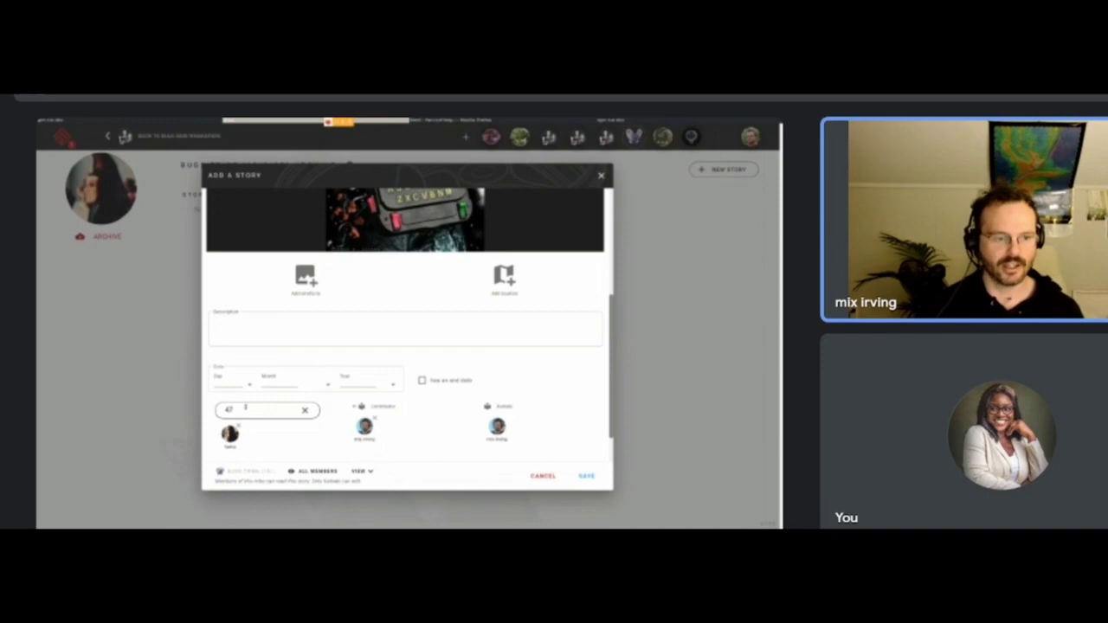
{"action": "type", "text": "7a"}
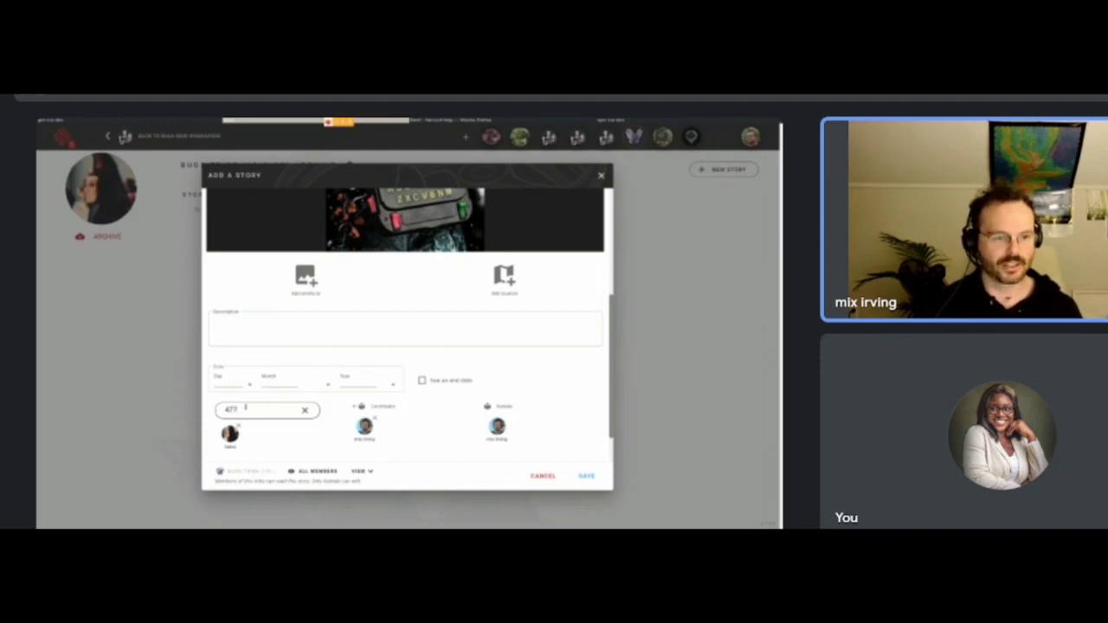
{"action": "key", "text": "BackSpace"}
{"action": "key", "text": "BackSpace"}
{"action": "key", "text": "BackSpace"}
{"action": "key", "text": "BackSpace"}
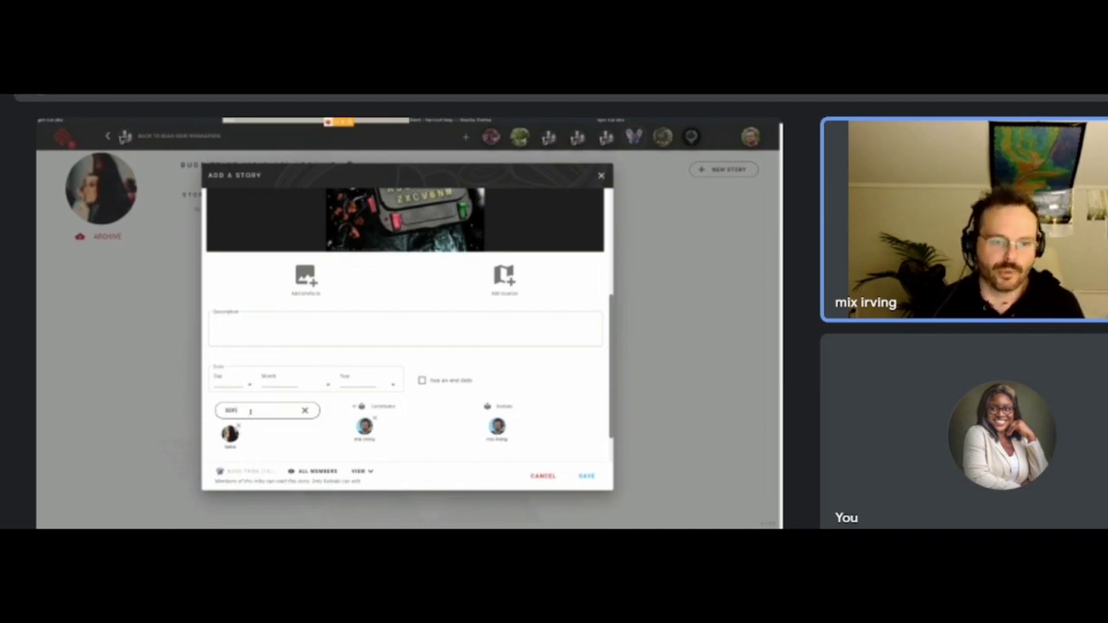
{"action": "left_click", "coordinate": [257, 434]}
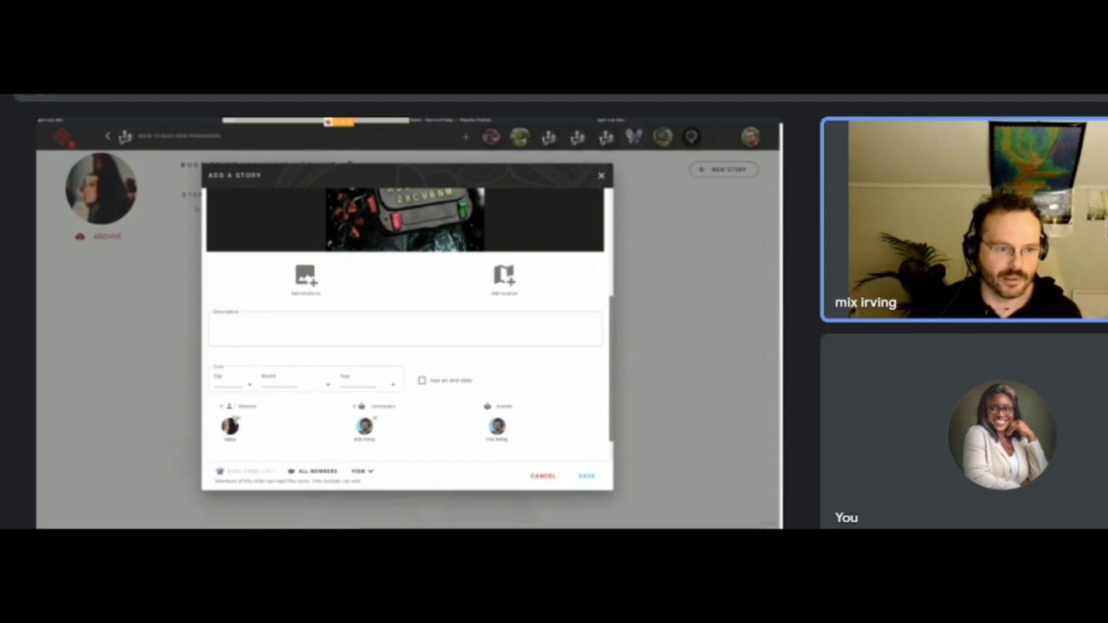
- Save the new wedding story and close its detail view
{"action": "scroll", "coordinate": [313, 423], "scroll_direction": "up", "scroll_amount": 5}
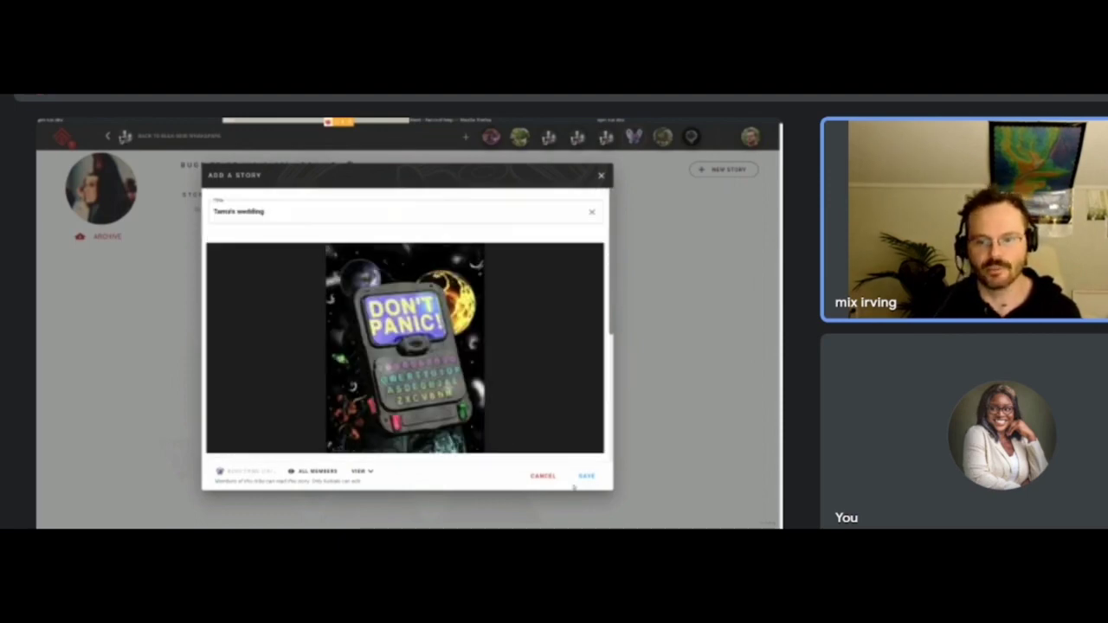
{"action": "left_click", "coordinate": [586, 476]}
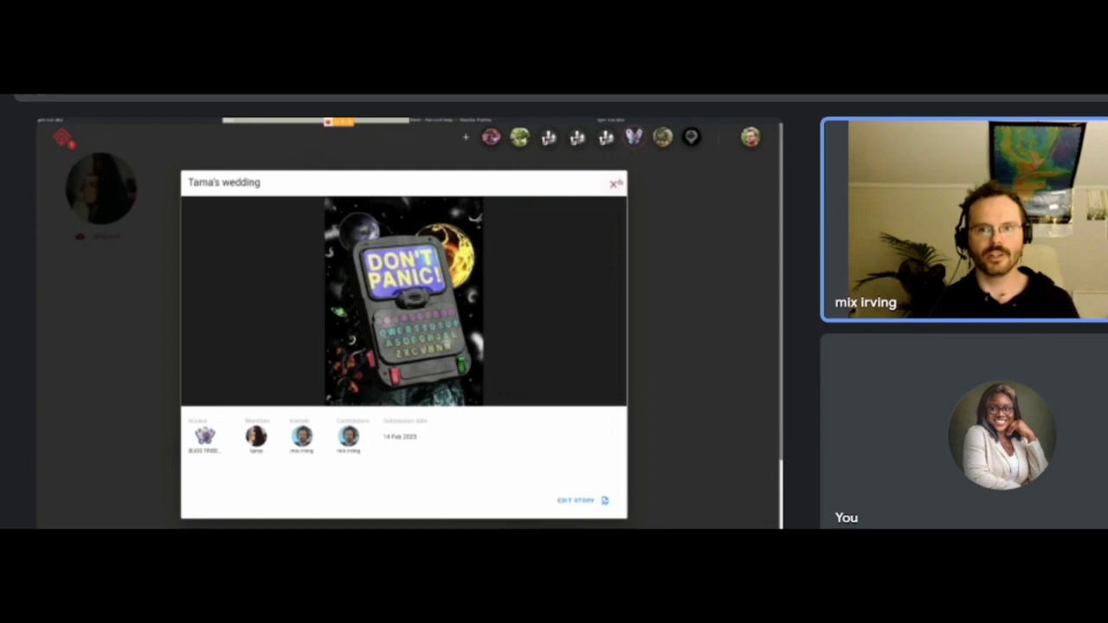
{"action": "left_click", "coordinate": [615, 182]}
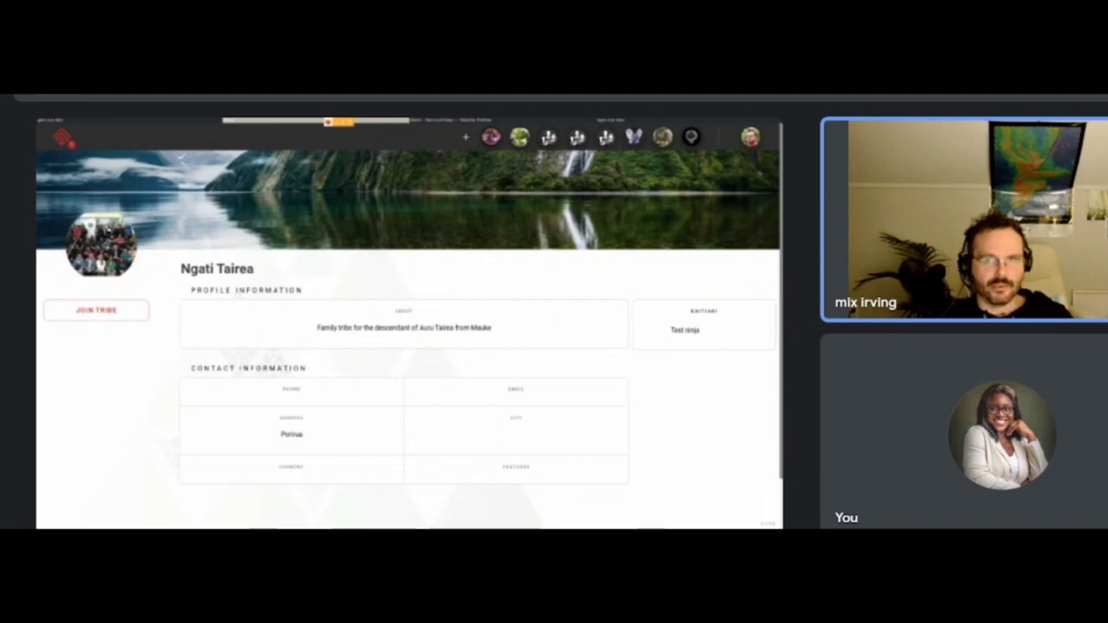
- Start a request to join the Ngati Tairea tribe and continue past the profile information update without changes
{"action": "left_click", "coordinate": [110, 307]}
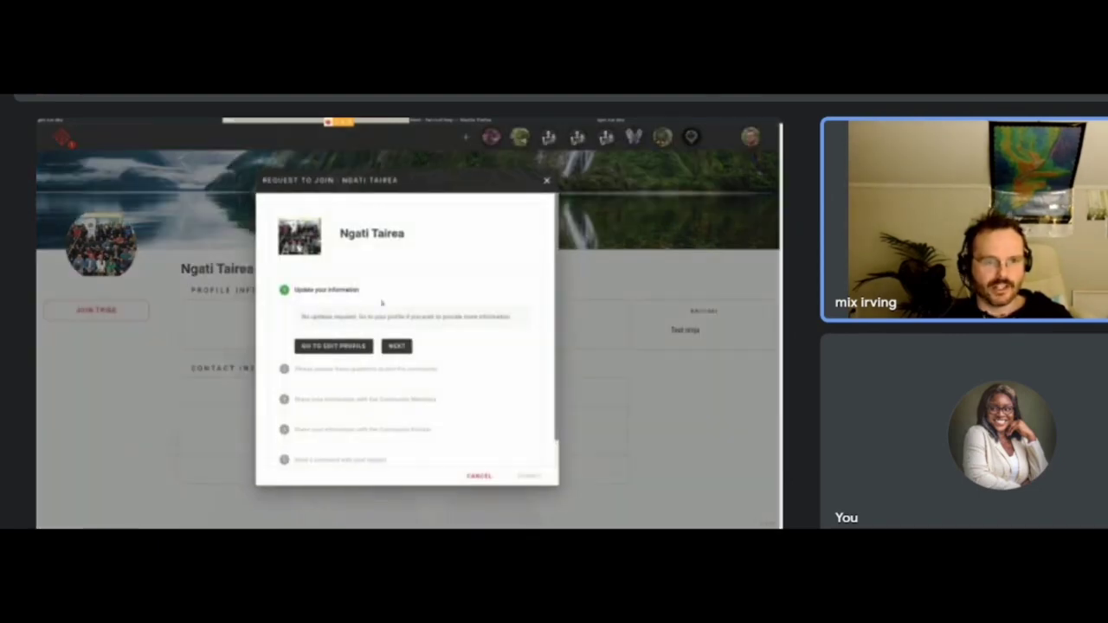
{"action": "scroll", "coordinate": [384, 301], "scroll_direction": "down", "scroll_amount": 1}
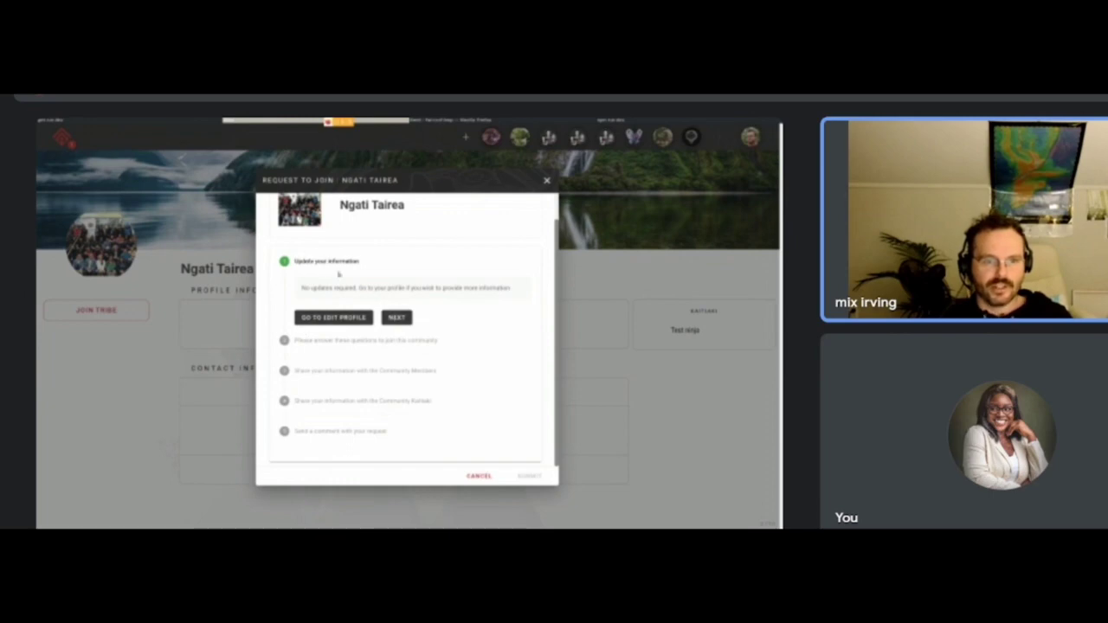
{"action": "scroll", "coordinate": [367, 270], "scroll_direction": "up", "scroll_amount": 1}
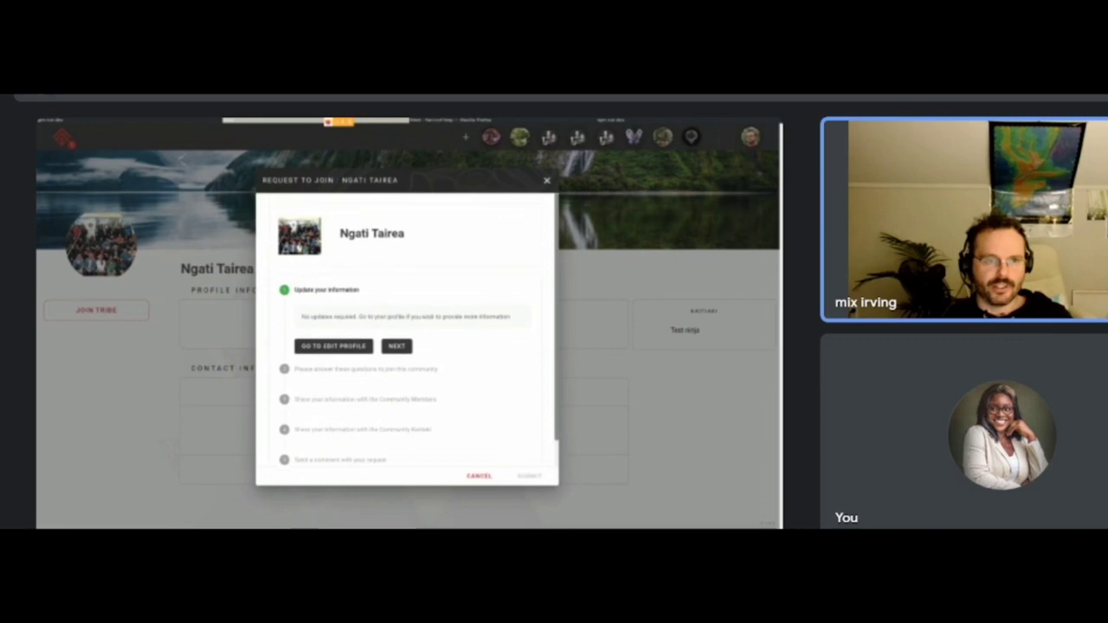
{"action": "scroll", "coordinate": [349, 248], "scroll_direction": "down", "scroll_amount": 1}
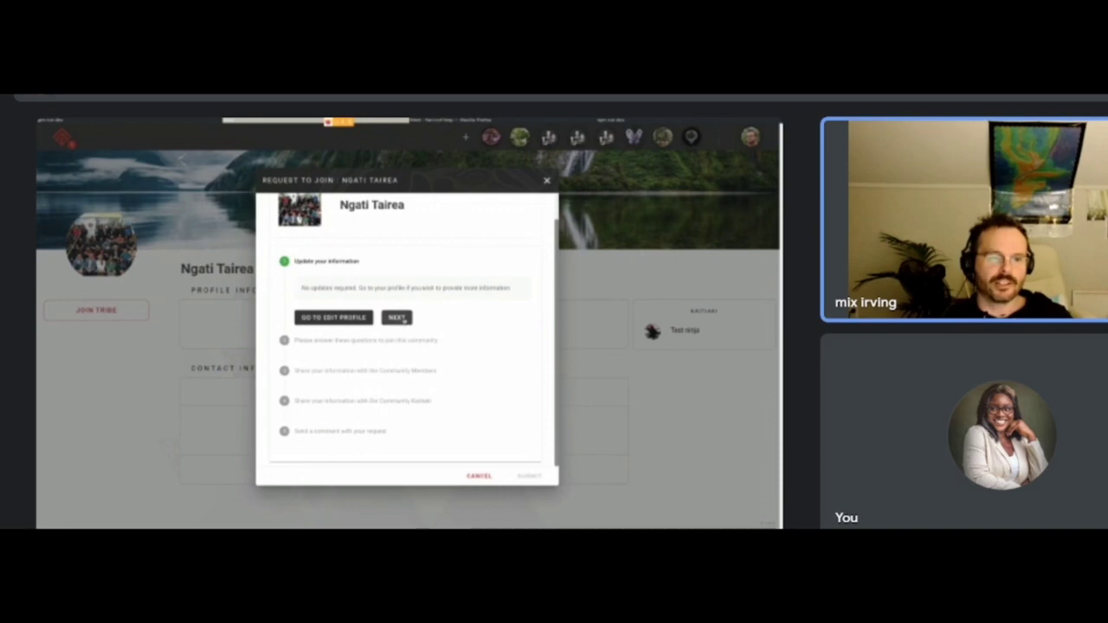
{"action": "left_click", "coordinate": [398, 317]}
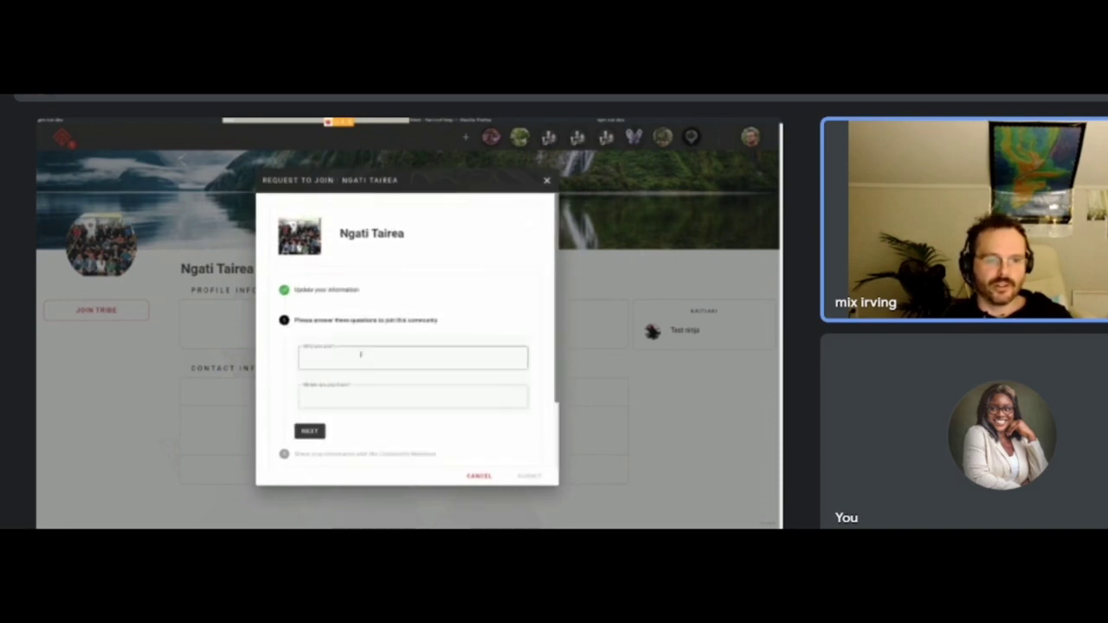
- Answer the community's joining questions with the applicant's name and "hastings" as the place of origin
{"action": "left_click", "coordinate": [361, 354]}
{"action": "type", "text": "mix"}
{"action": "key", "text": "Tab"}
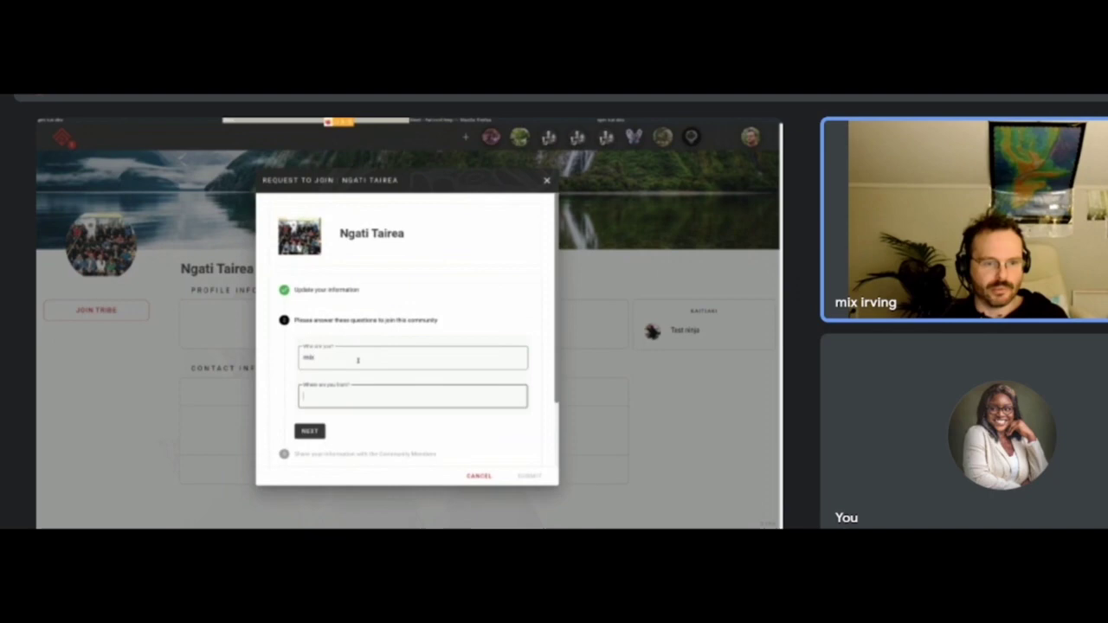
{"action": "type", "text": "hokitika"}
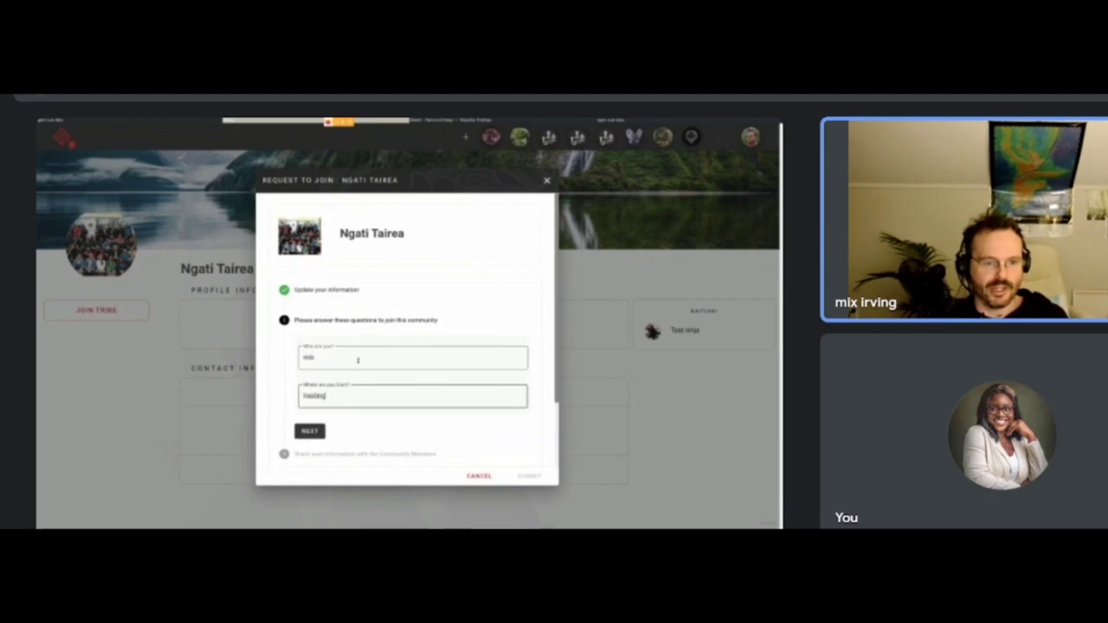
{"action": "left_click", "coordinate": [310, 431]}
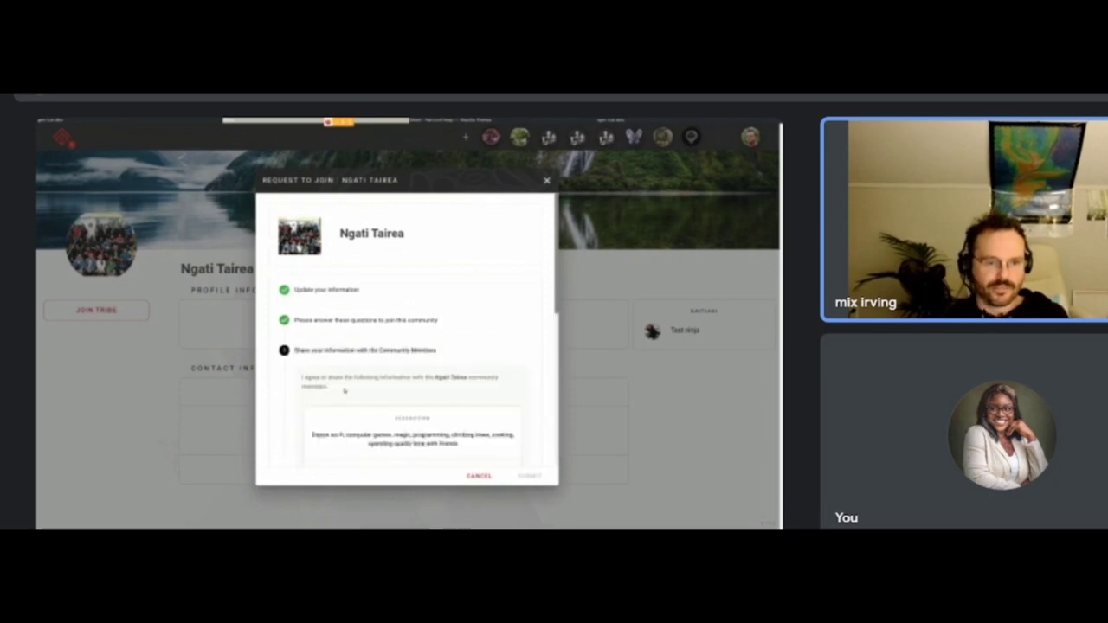
- Agree to share the profile information with the community members and submit the join request
{"action": "scroll", "coordinate": [355, 363], "scroll_direction": "down", "scroll_amount": 3}
{"action": "scroll", "coordinate": [407, 329], "scroll_direction": "down", "scroll_amount": 2}
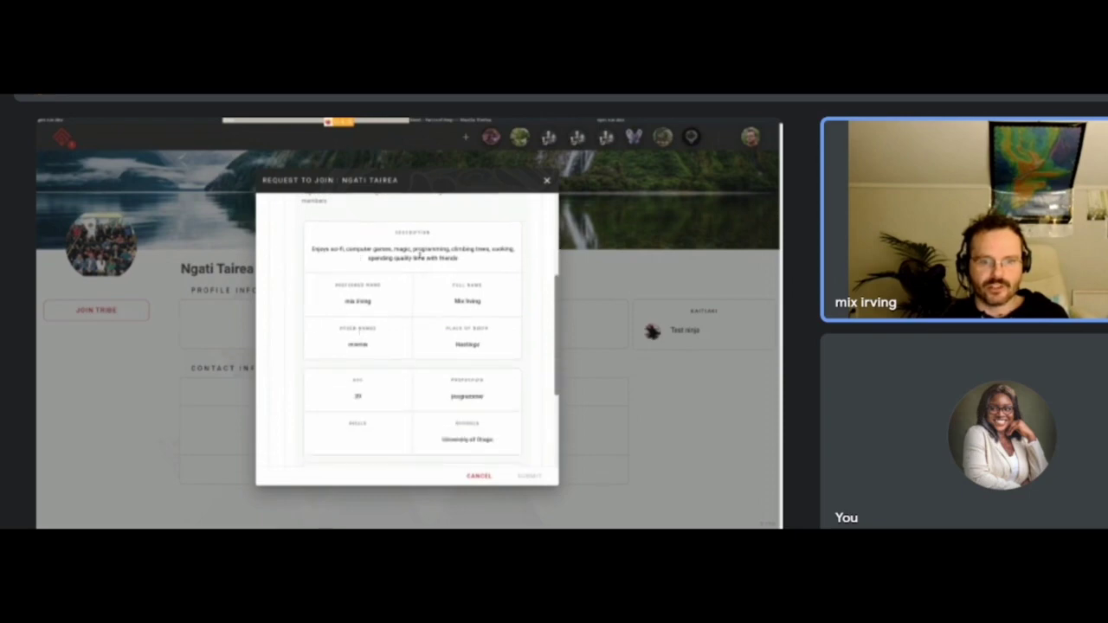
{"action": "scroll", "coordinate": [419, 253], "scroll_direction": "down", "scroll_amount": 3}
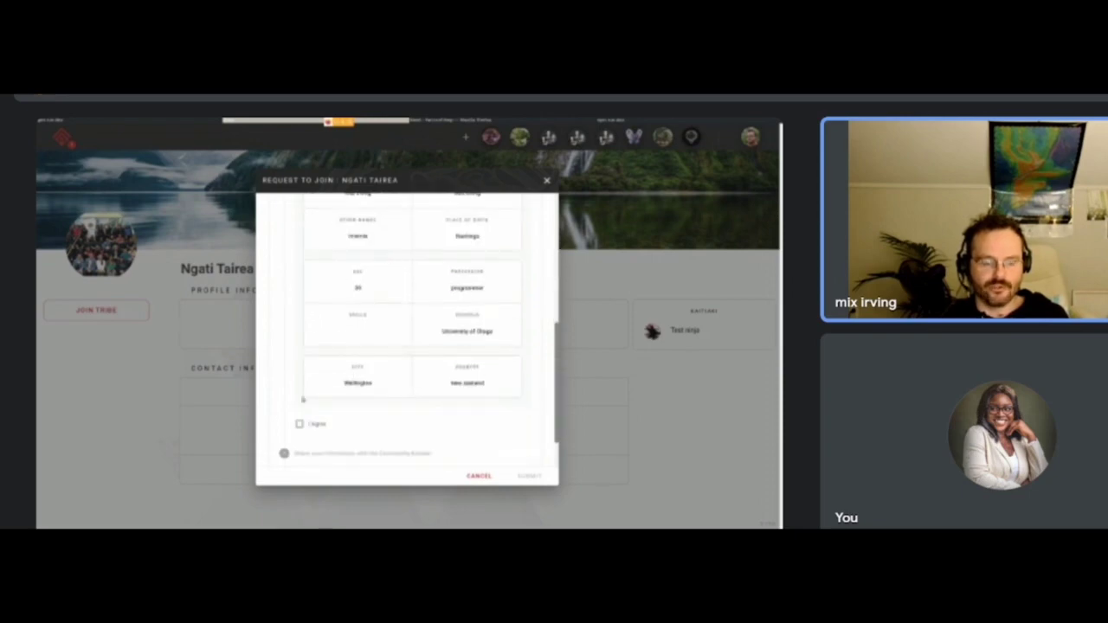
{"action": "left_click", "coordinate": [299, 423]}
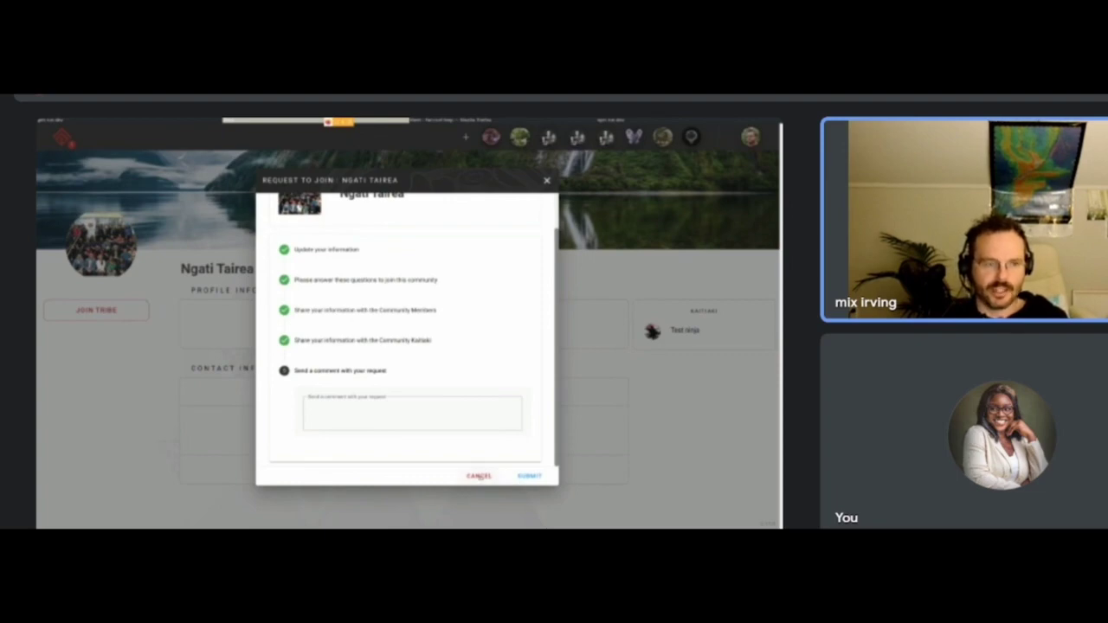
{"action": "left_click", "coordinate": [532, 477]}
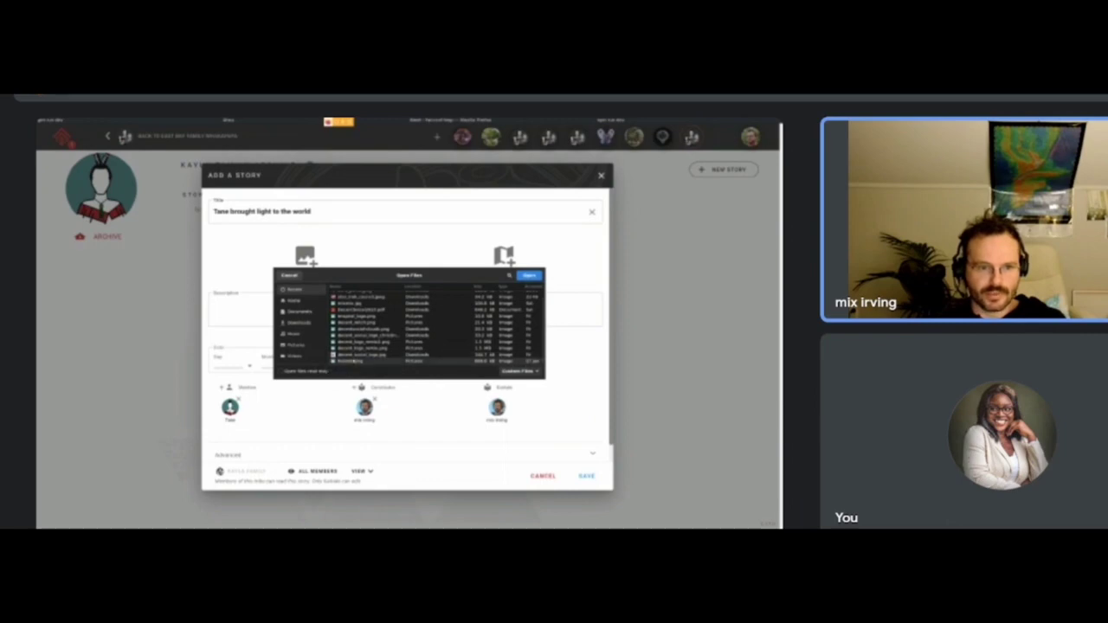
- Attach the decent_witch image as an artefact to the story "Tane brought light to the world" and save the story
{"action": "left_click", "coordinate": [351, 337]}
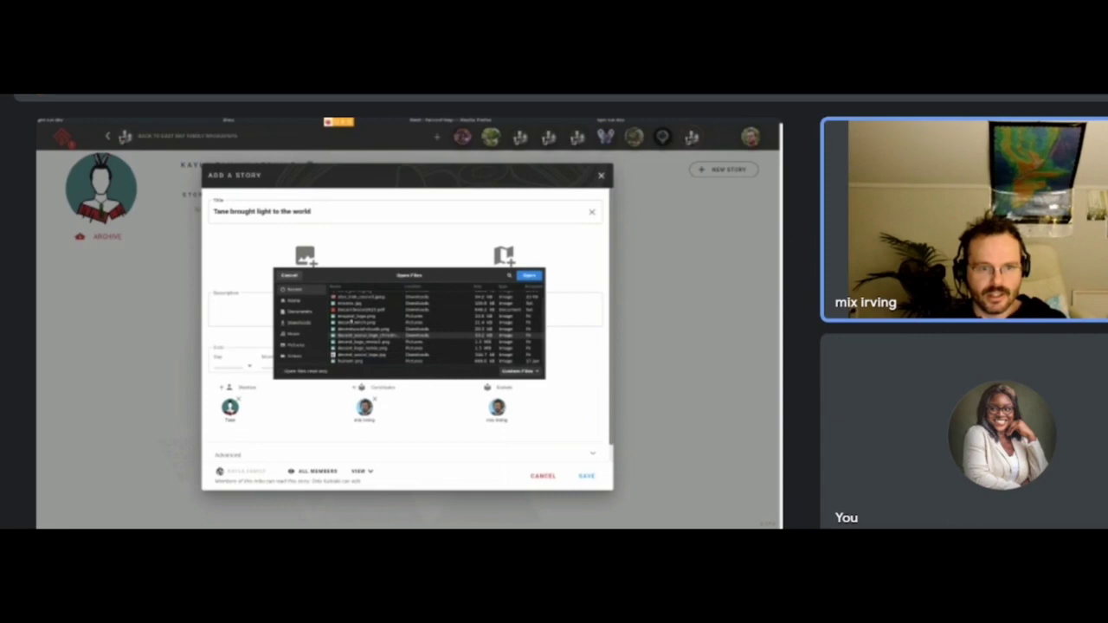
{"action": "left_click", "coordinate": [355, 323]}
{"action": "left_click", "coordinate": [529, 275]}
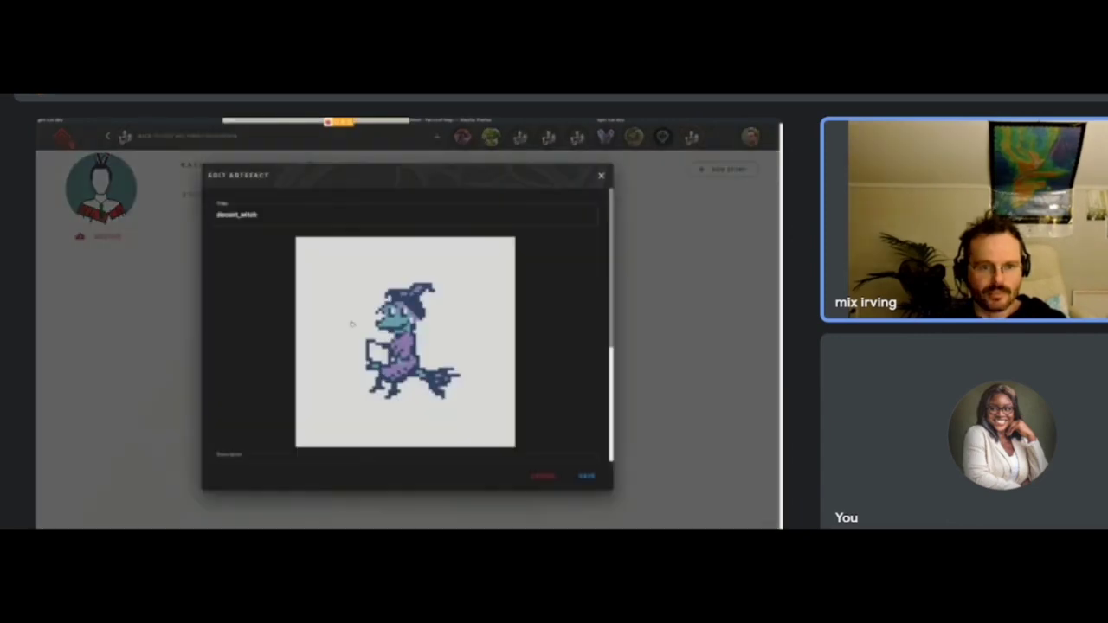
{"action": "left_click", "coordinate": [586, 477]}
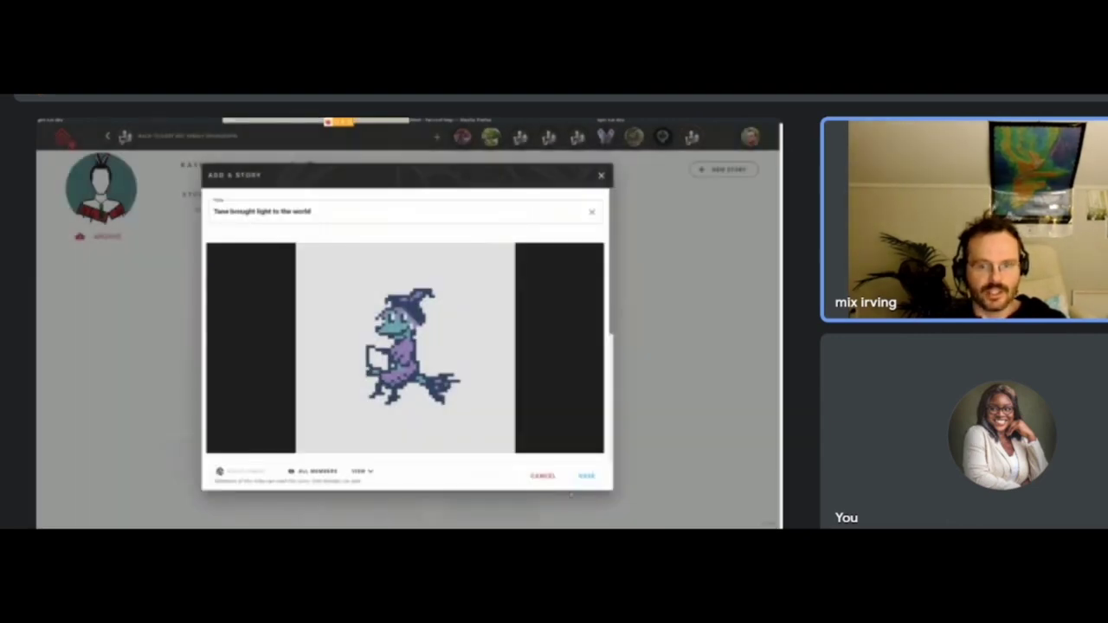
{"action": "left_click", "coordinate": [586, 476]}
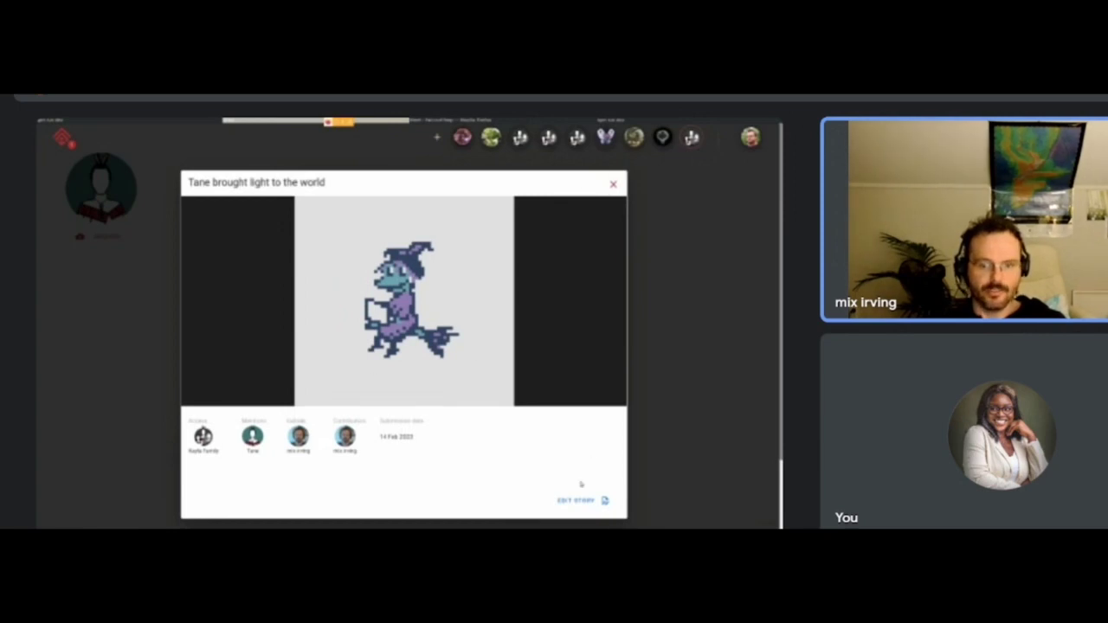
- Edit the saved story "Tane brought light to the world" and enter "a lot of detail" as its description
{"action": "left_click", "coordinate": [576, 501]}
{"action": "scroll", "coordinate": [289, 369], "scroll_direction": "down", "scroll_amount": 5}
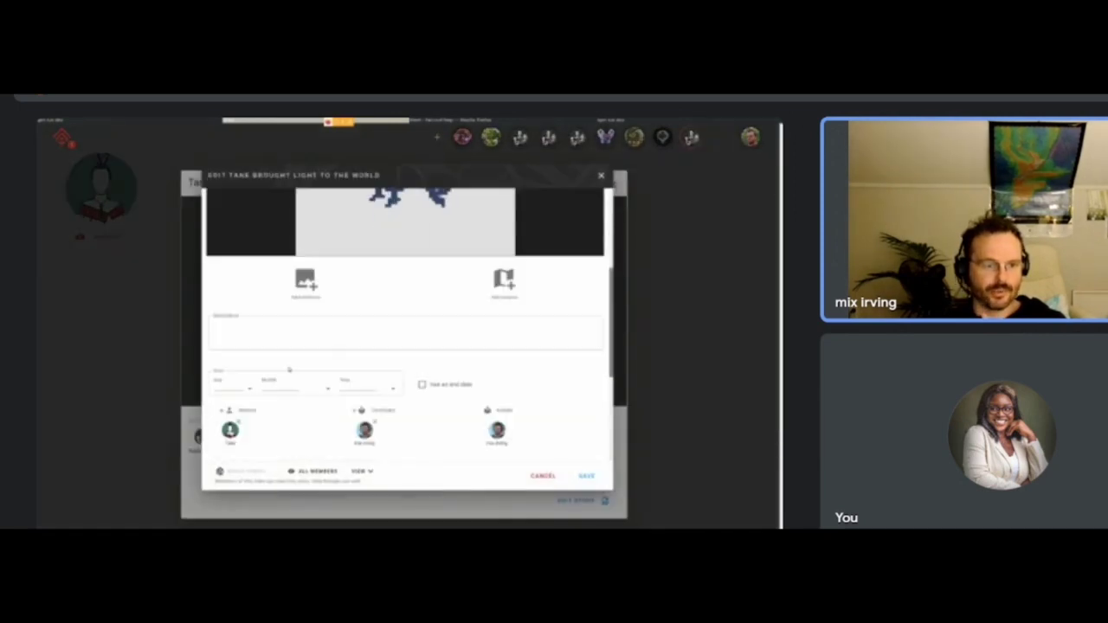
{"action": "left_click", "coordinate": [278, 326]}
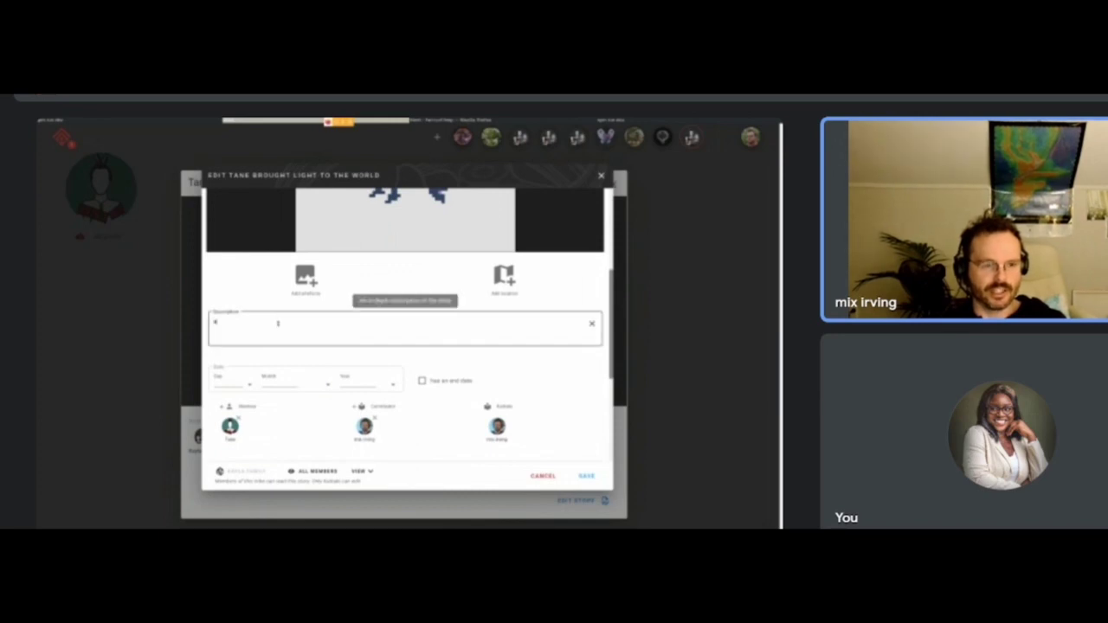
{"action": "type", "text": "a lot of pl"}
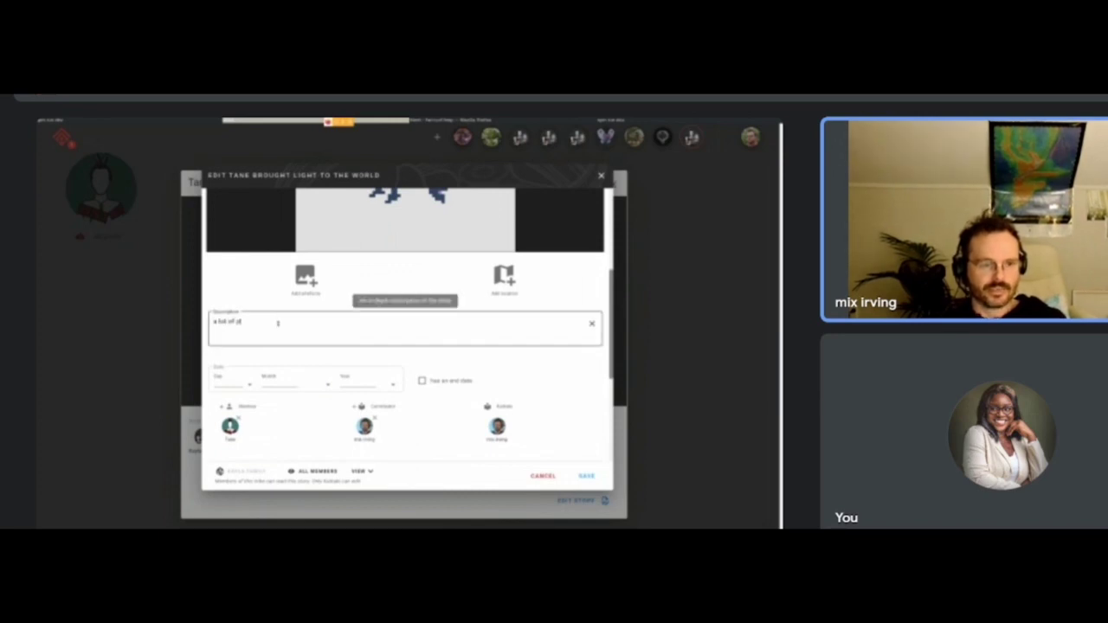
{"action": "key", "text": "BackSpace"}
{"action": "key", "text": "BackSpace"}
{"action": "type", "text": "data"}
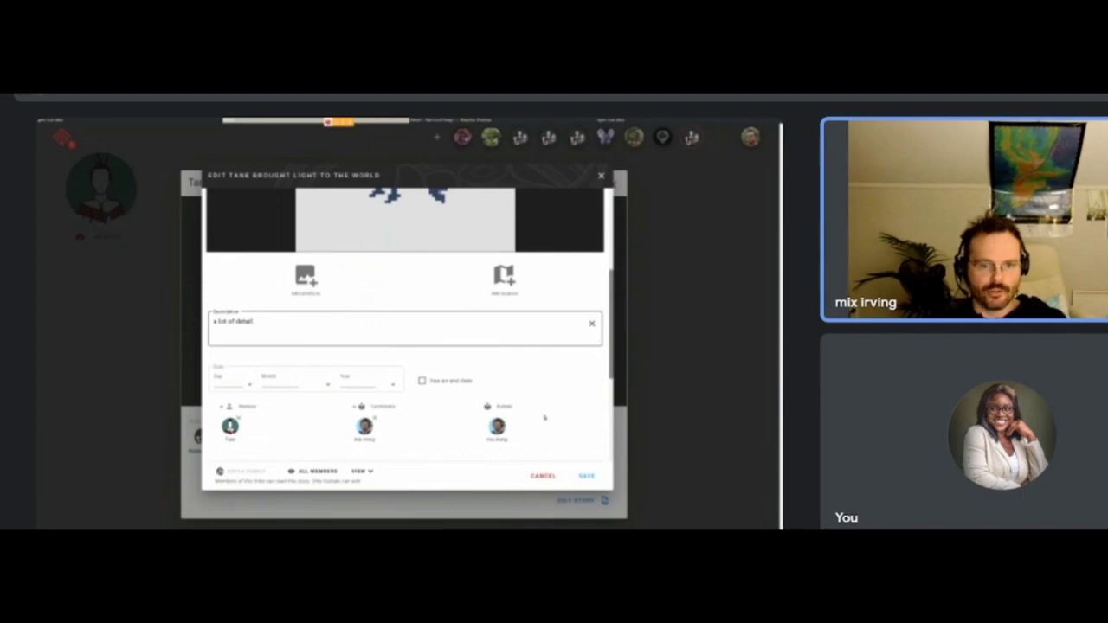
- Add the Invoice INV-1280 PDF from the Downloads folder as a second artefact of the story and save the artefact
{"action": "left_click", "coordinate": [306, 279]}
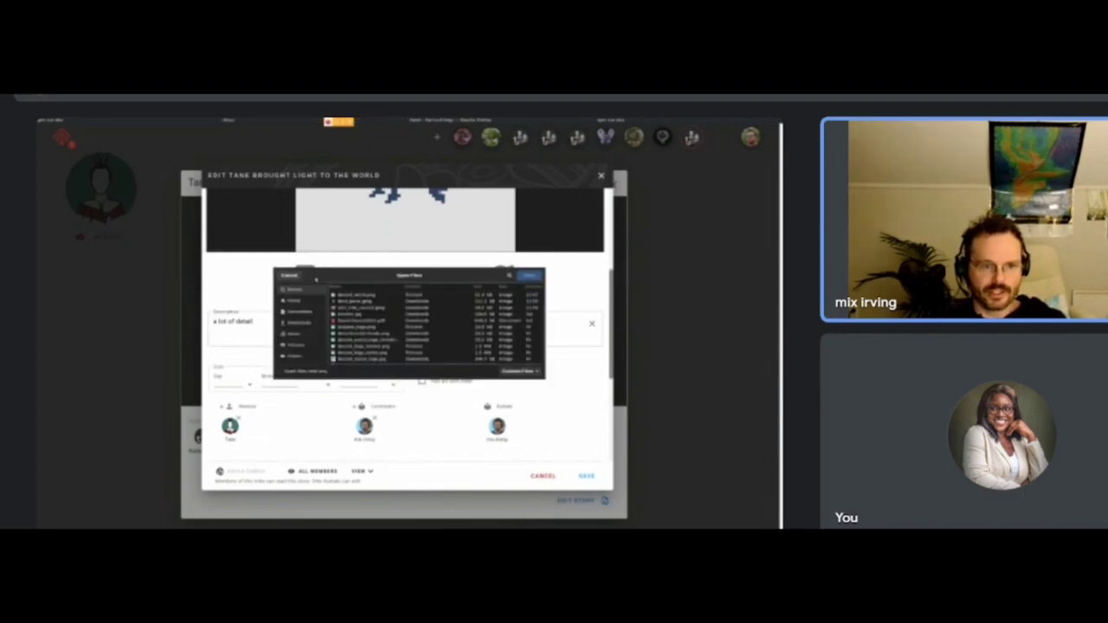
{"action": "scroll", "coordinate": [378, 336], "scroll_direction": "down", "scroll_amount": 5}
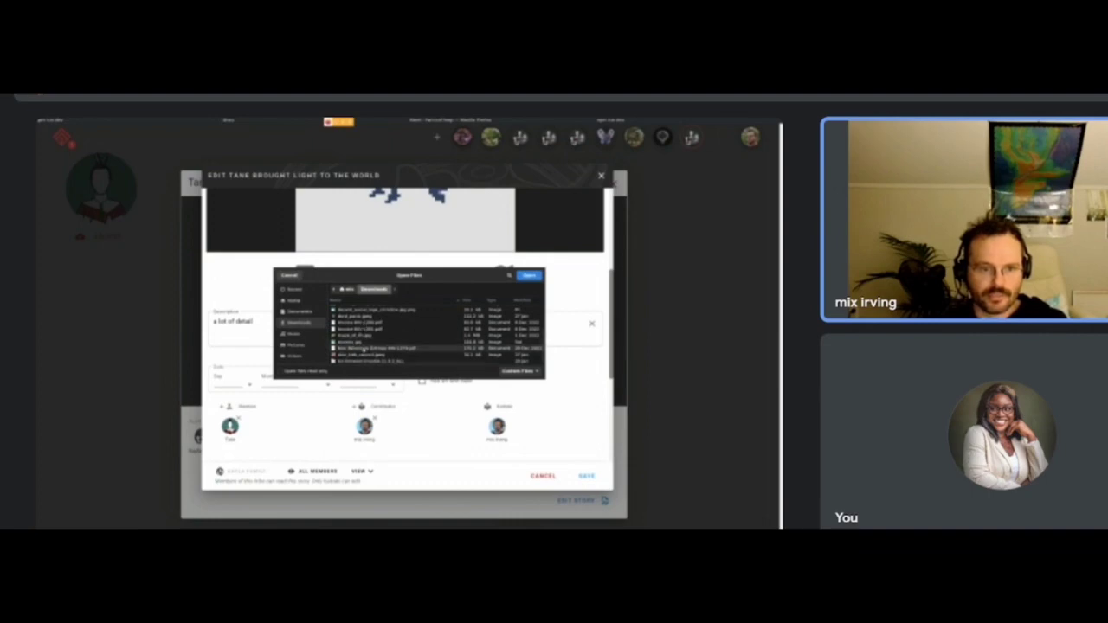
{"action": "scroll", "coordinate": [355, 331], "scroll_direction": "up", "scroll_amount": 1}
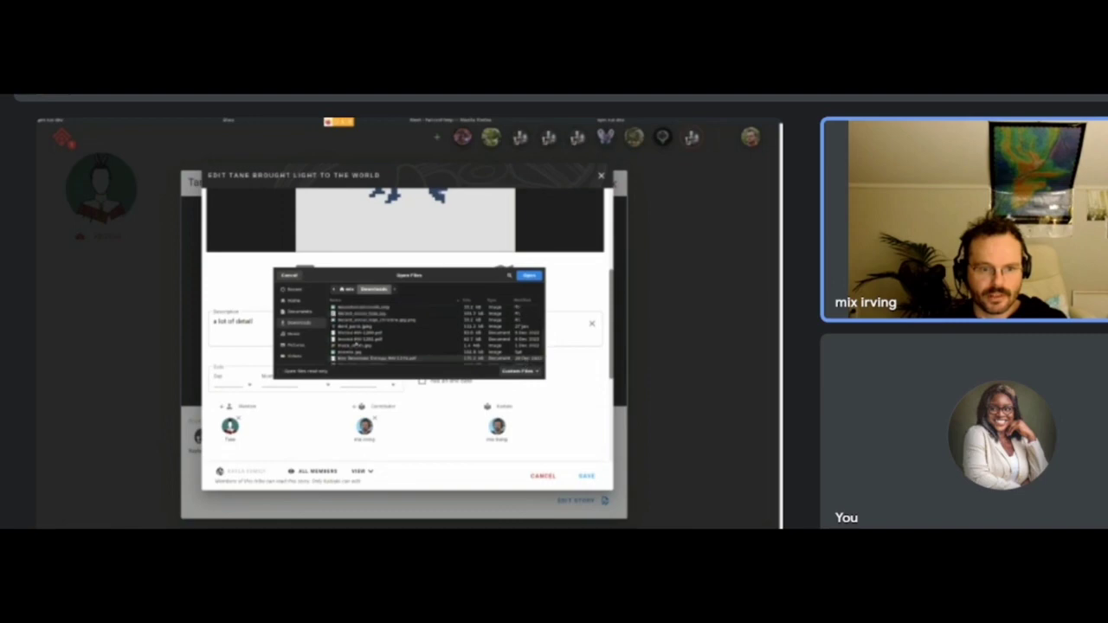
{"action": "left_click", "coordinate": [356, 334]}
{"action": "left_click", "coordinate": [529, 275]}
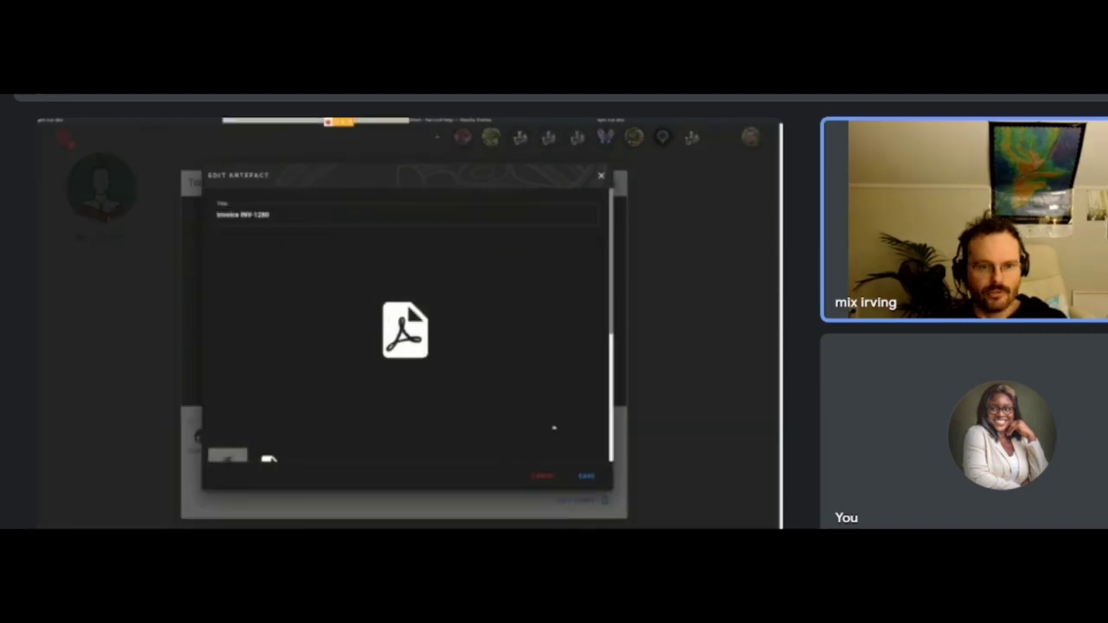
{"action": "left_click", "coordinate": [586, 477]}
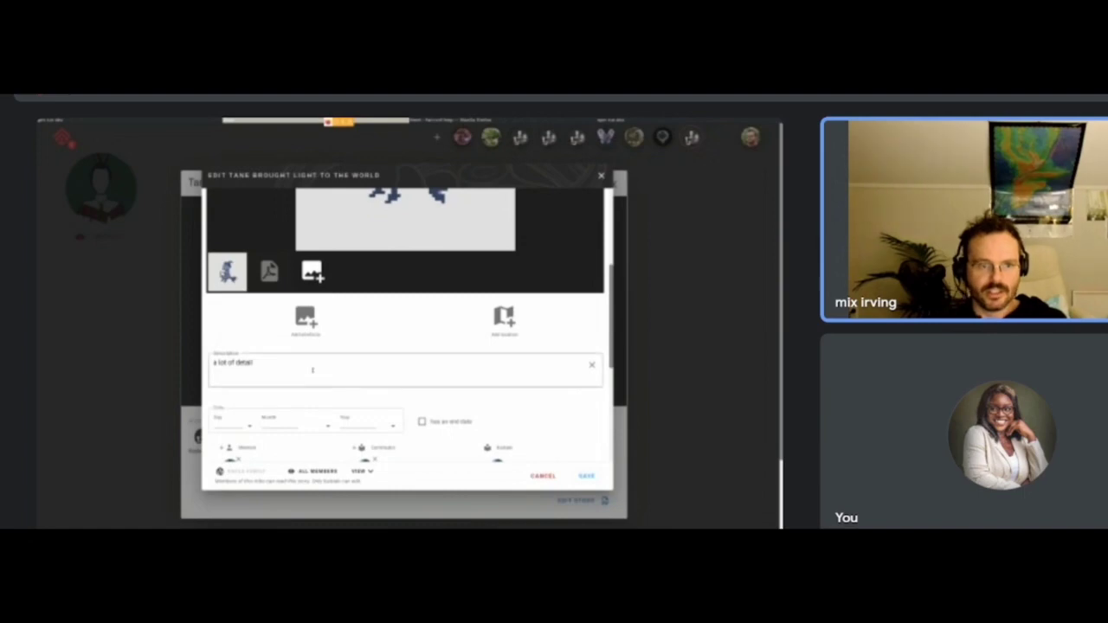
- Save the edited story with both artefacts, view its PDF artefact, and close the story
{"action": "scroll", "coordinate": [407, 410], "scroll_direction": "up", "scroll_amount": 2}
{"action": "left_click", "coordinate": [279, 368]}
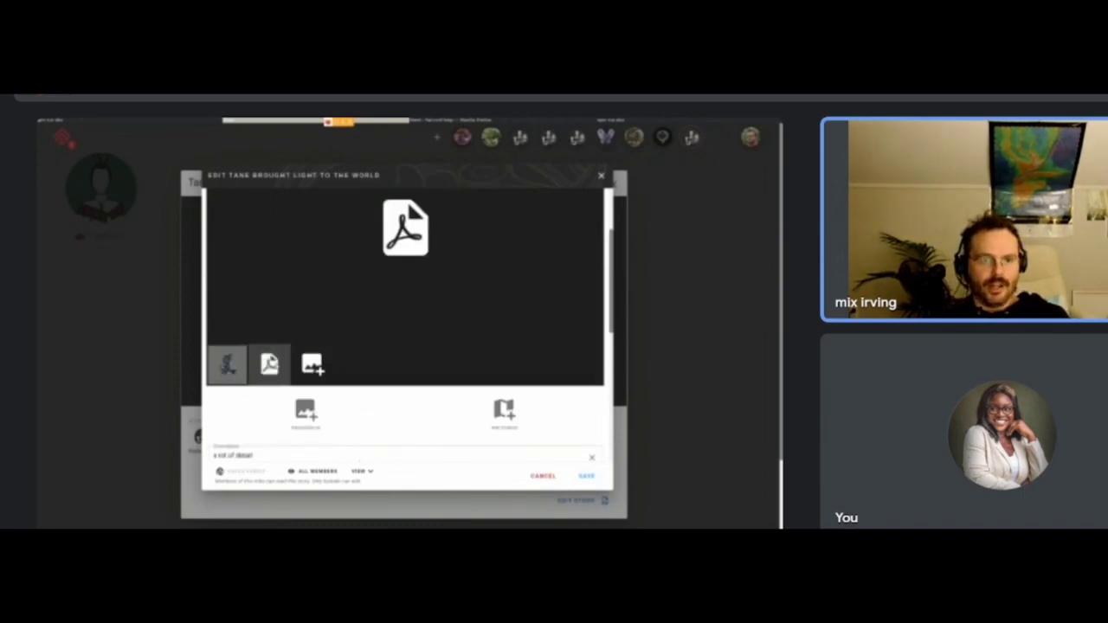
{"action": "left_click", "coordinate": [227, 364]}
{"action": "left_click", "coordinate": [586, 476]}
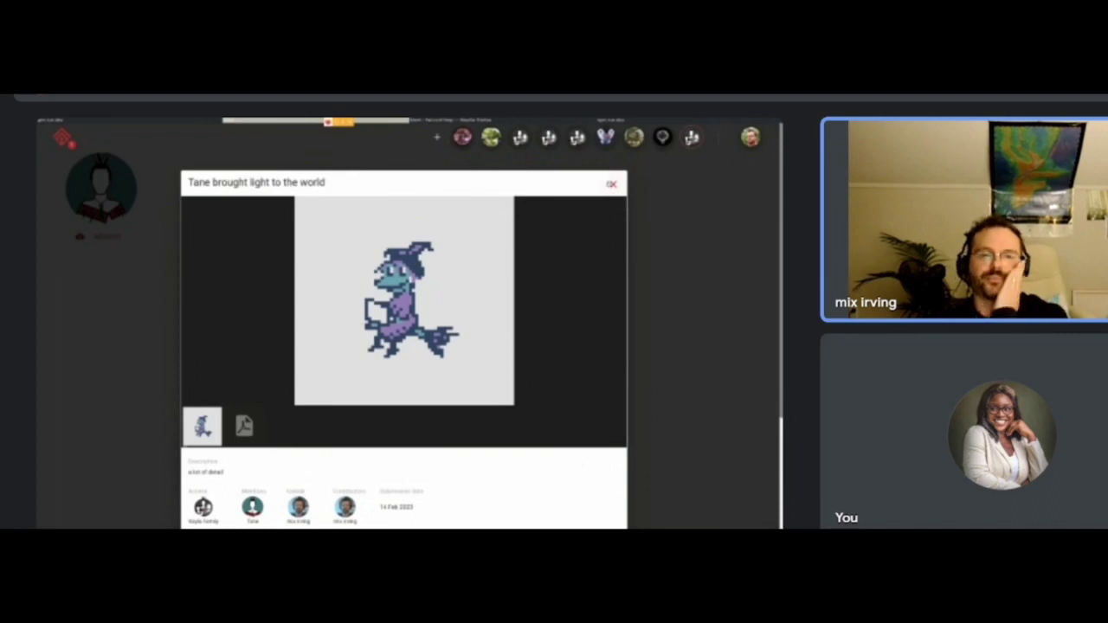
{"action": "left_click", "coordinate": [193, 300]}
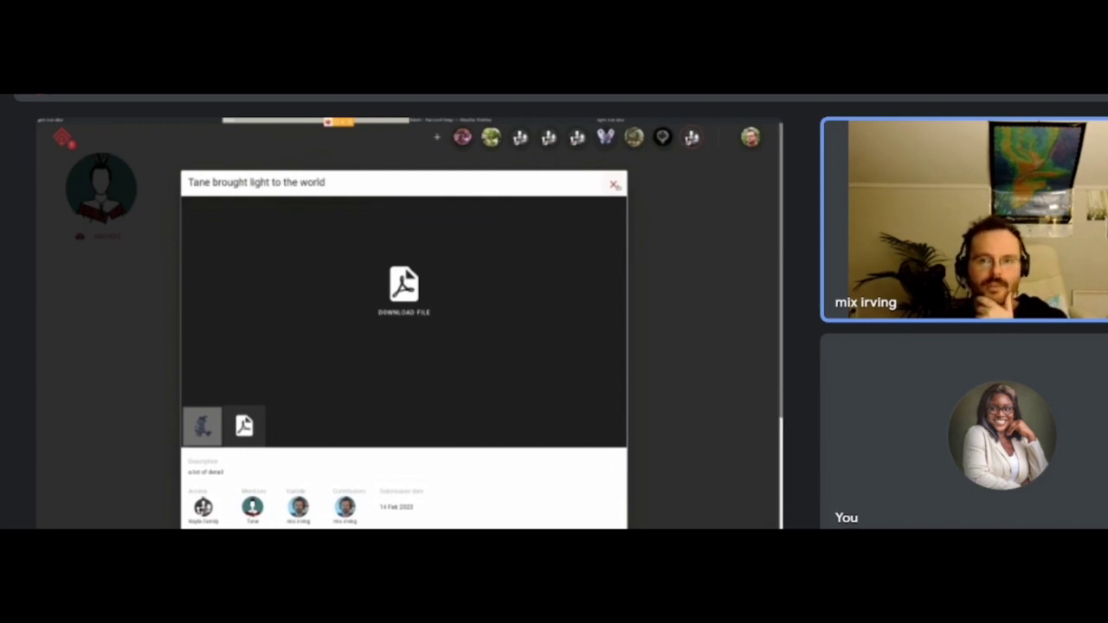
{"action": "left_click", "coordinate": [614, 184]}
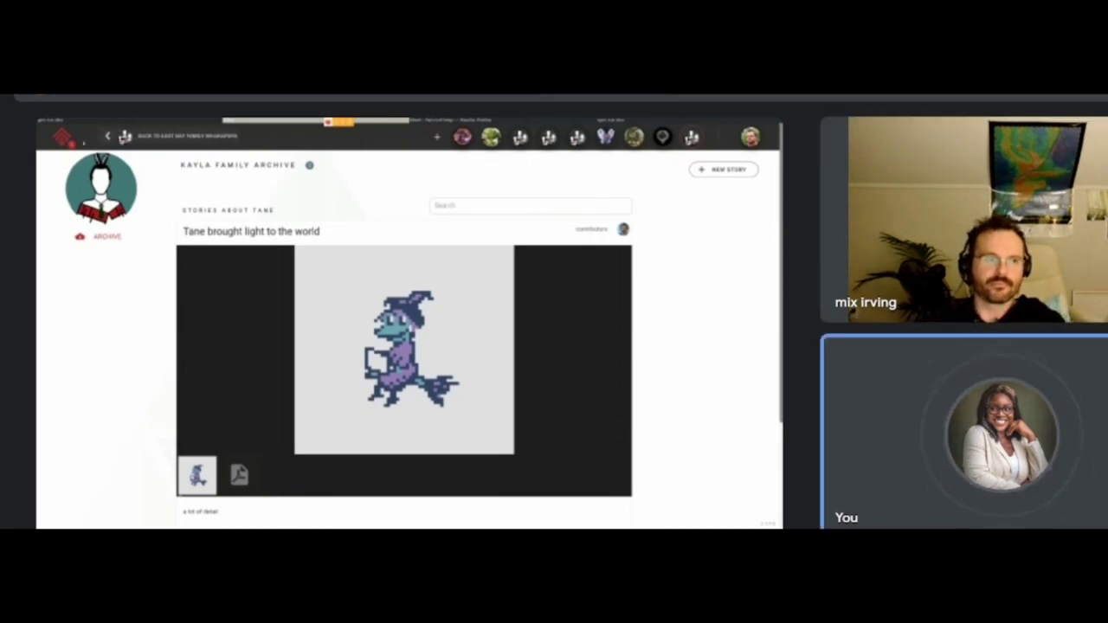
- Leave the Kayla Family archive and go back through the East Bay Family tree to the whakapapa records list
{"action": "left_click", "coordinate": [62, 137]}
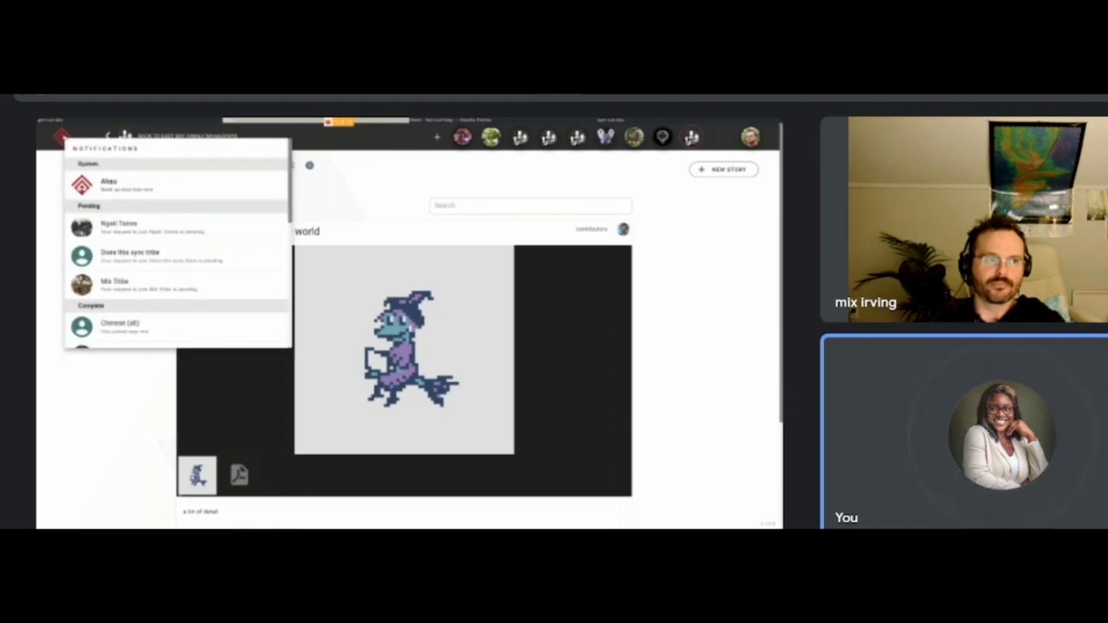
{"action": "left_click", "coordinate": [62, 137]}
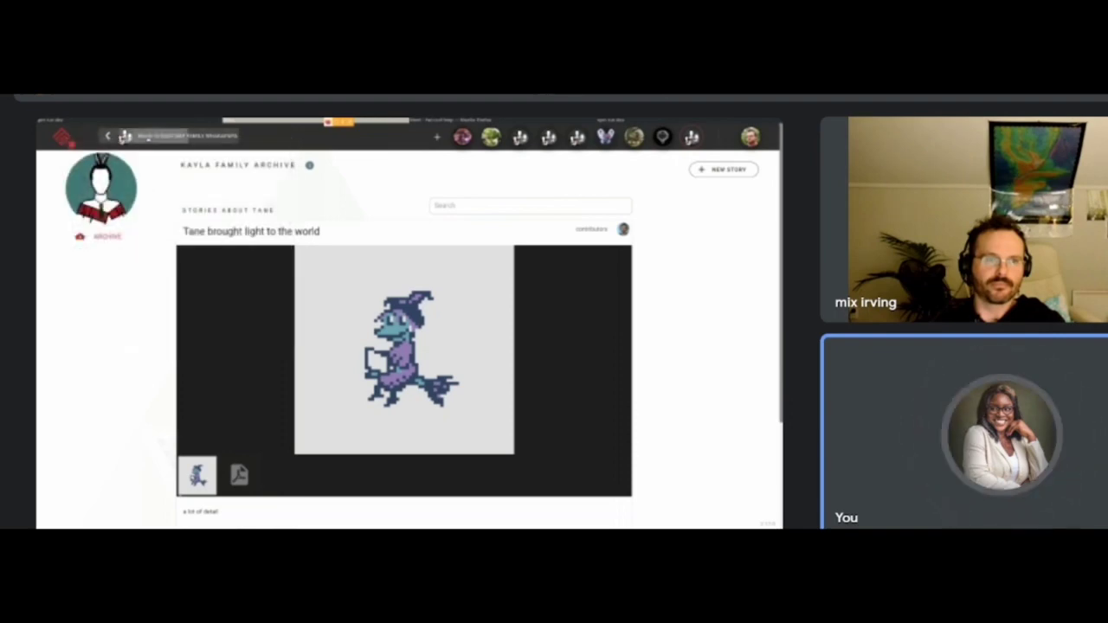
{"action": "left_click", "coordinate": [173, 136]}
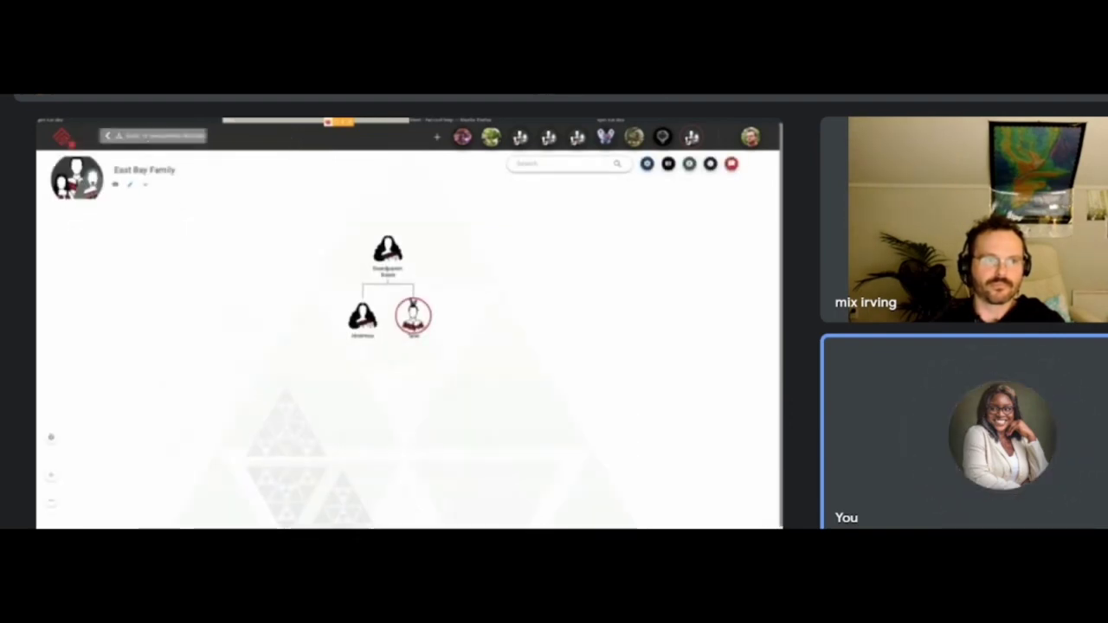
{"action": "left_click", "coordinate": [148, 137]}
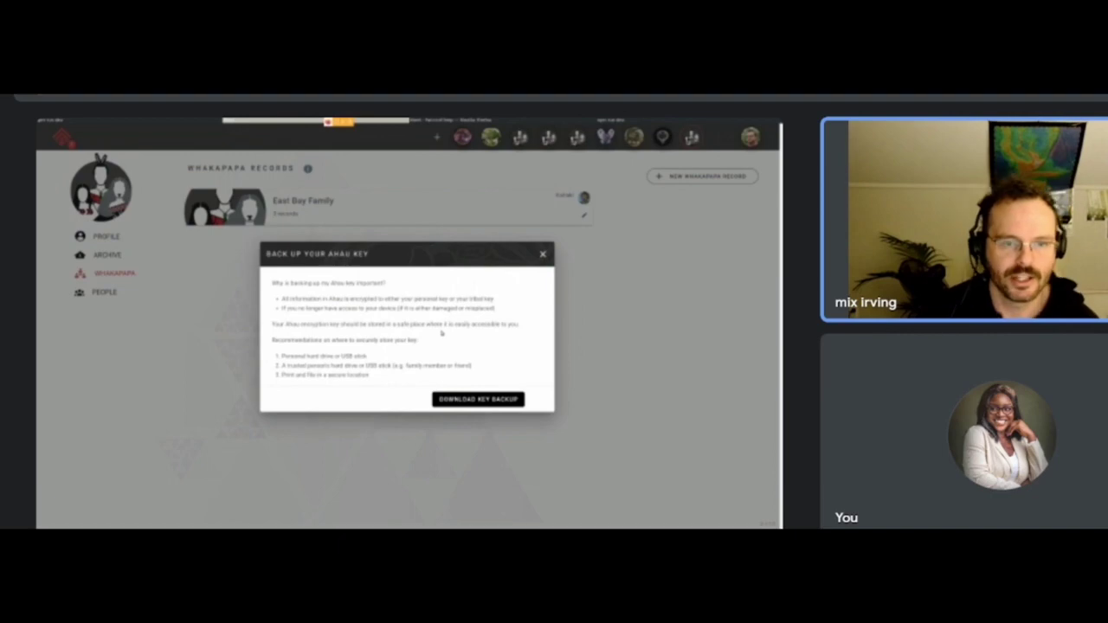
- Download the Ahau key backup to the Downloads folder and close the backup dialog
{"action": "left_click", "coordinate": [517, 404]}
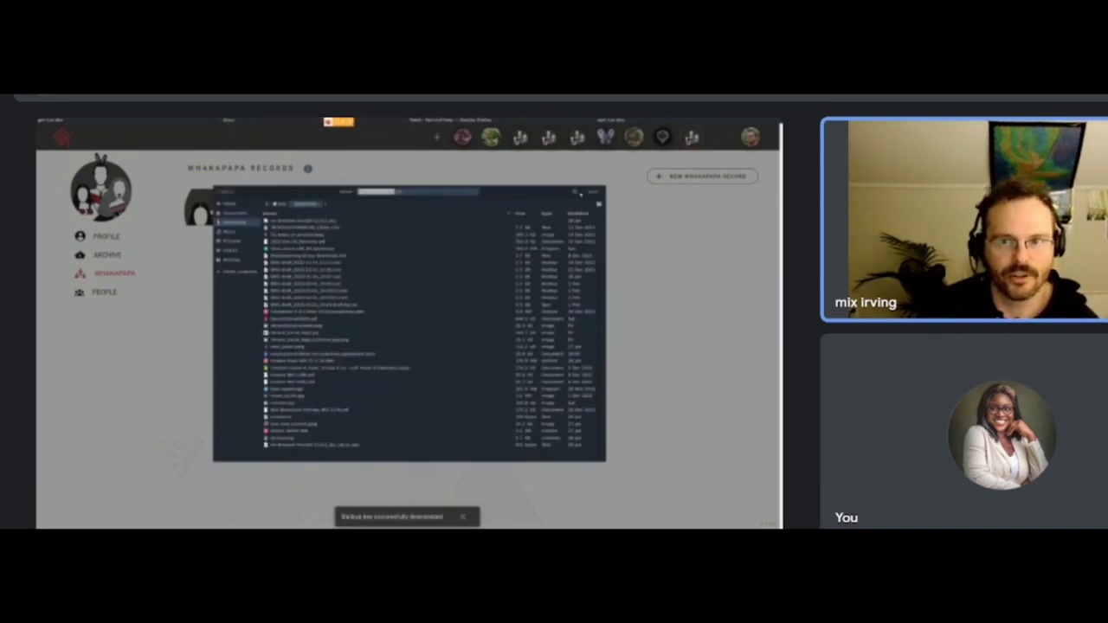
{"action": "left_click", "coordinate": [593, 192]}
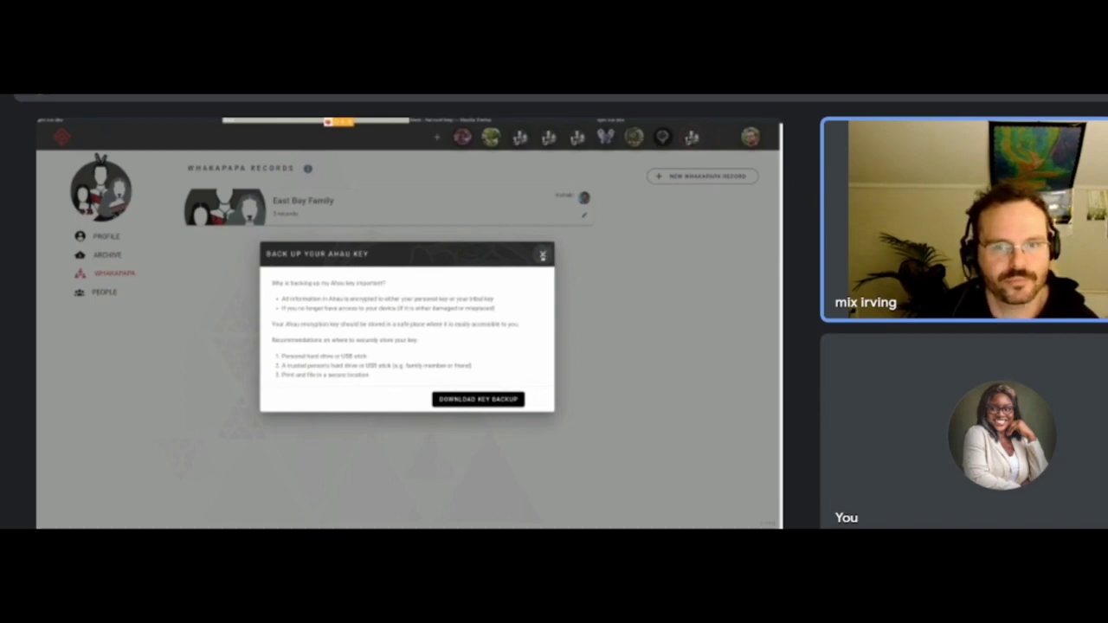
{"action": "left_click", "coordinate": [543, 255]}
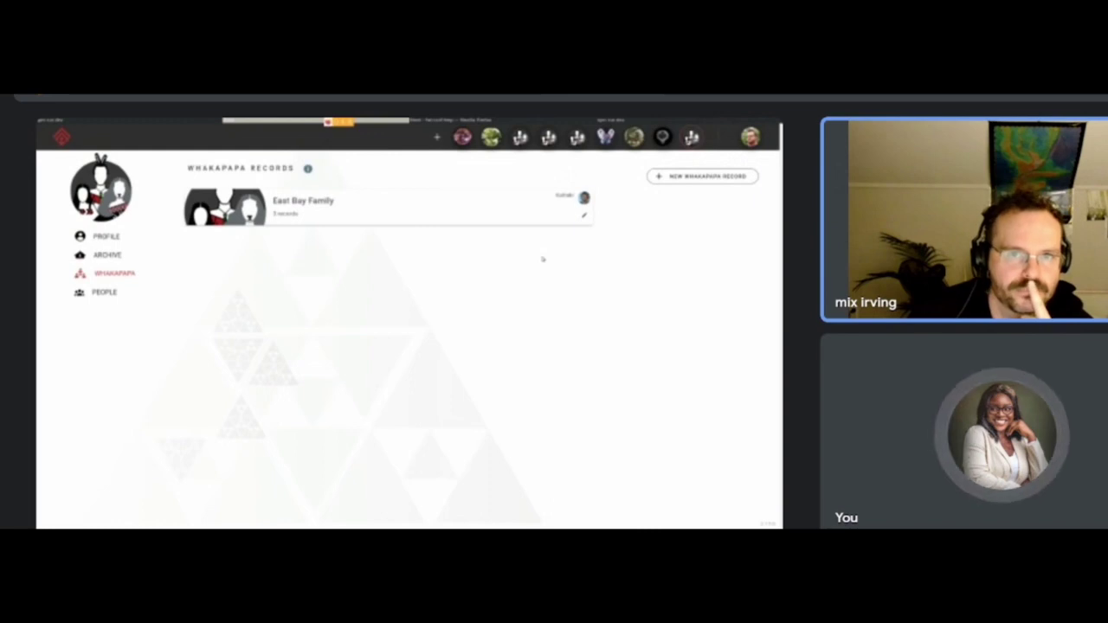